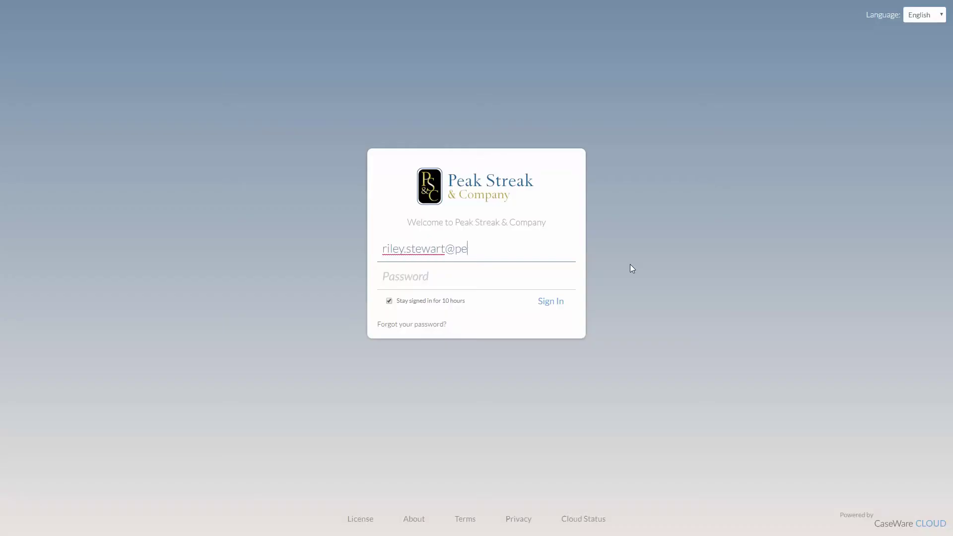
text(akstreak.com)
- Sign in and save the Peak Streak firm profile with its Toronto address
key(Tab)
key(Return)
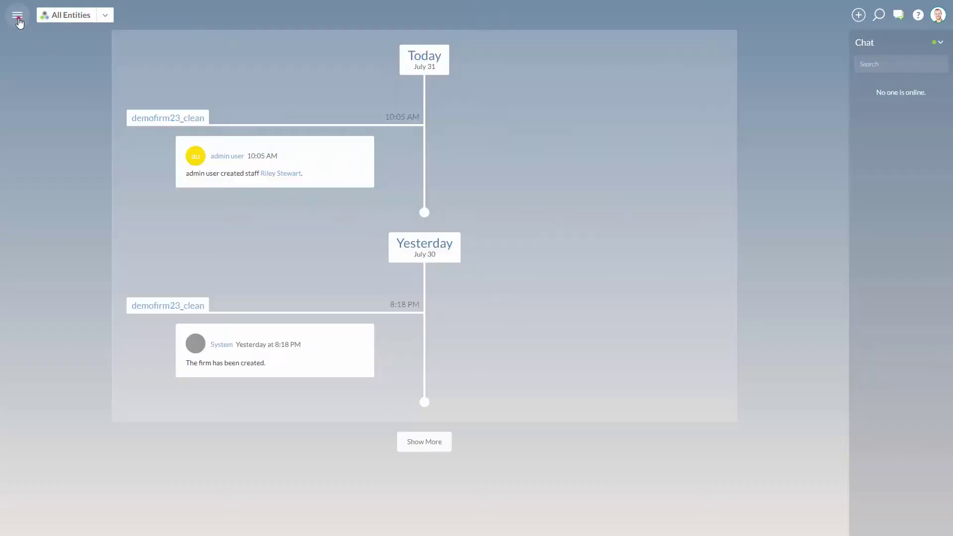
click(17, 15)
click(42, 470)
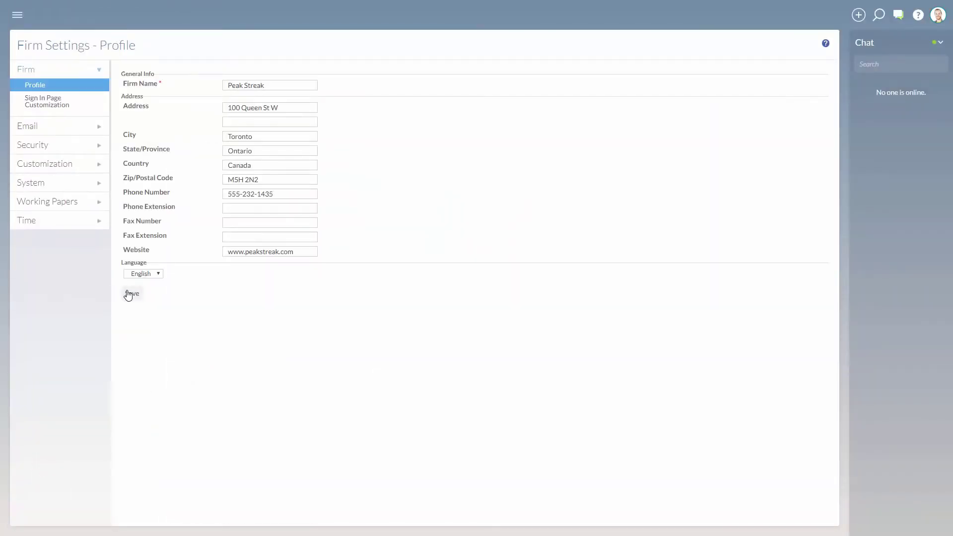
click(131, 294)
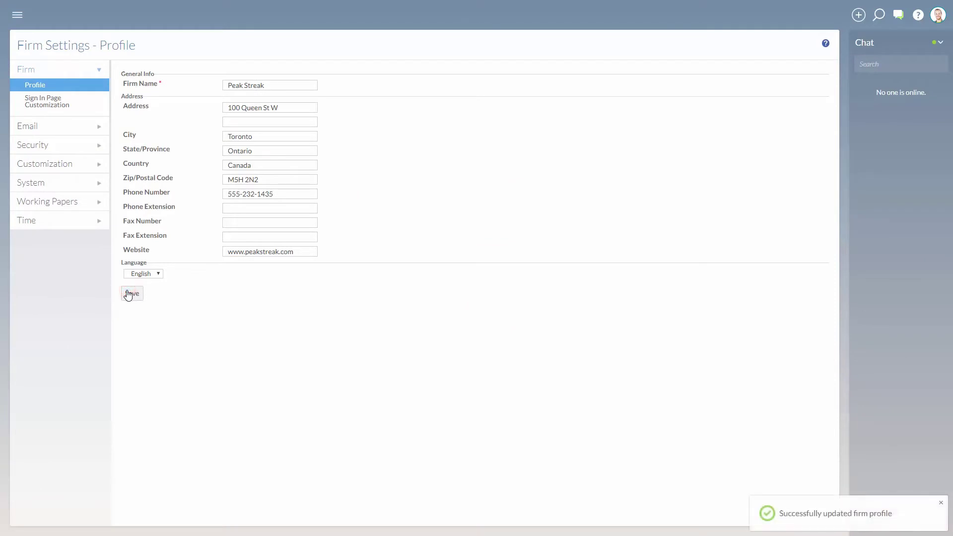
- Save the sign-in page welcome text, then go to Customization > Regional Settings
click(43, 101)
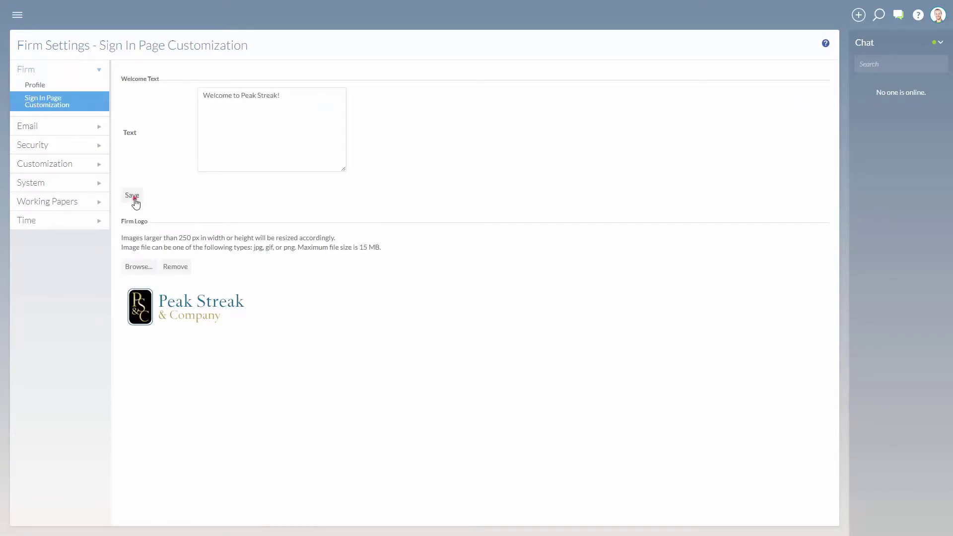
click(135, 199)
click(84, 166)
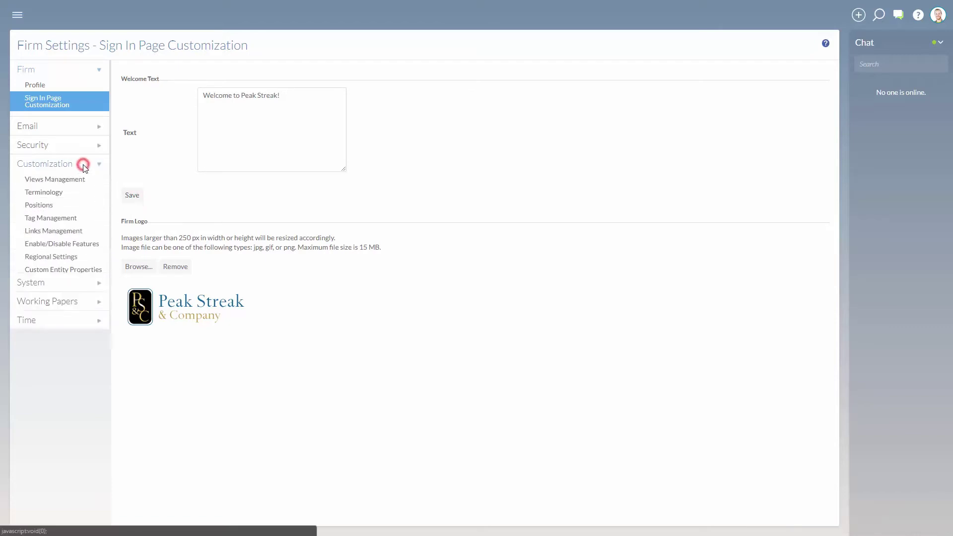
click(51, 256)
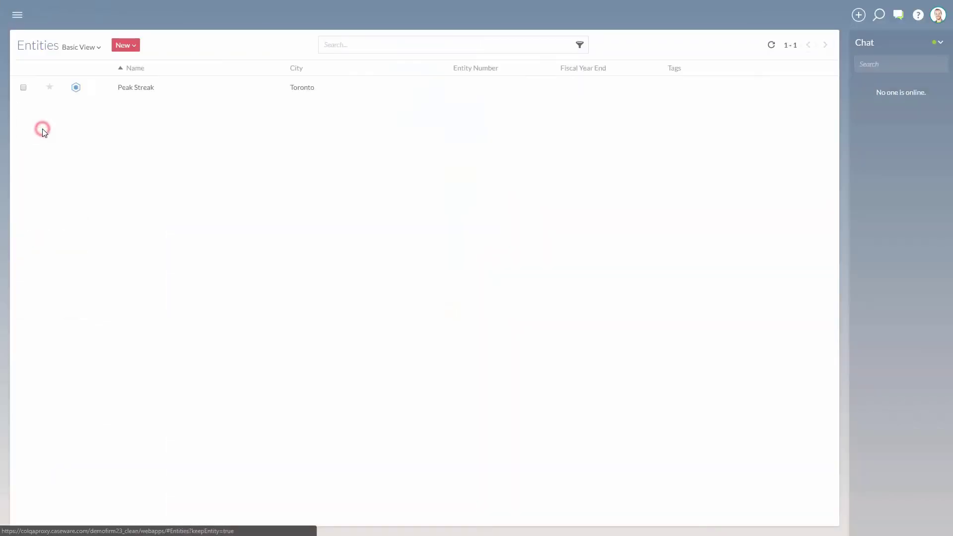
- Import the Chockablock Industries and Superior Furniture CSV data and map its Name column
click(125, 46)
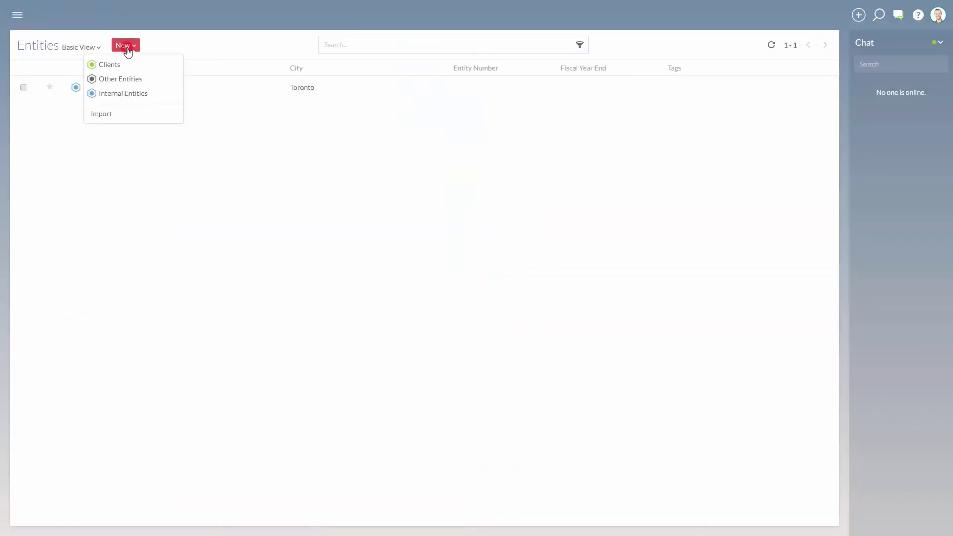
click(103, 114)
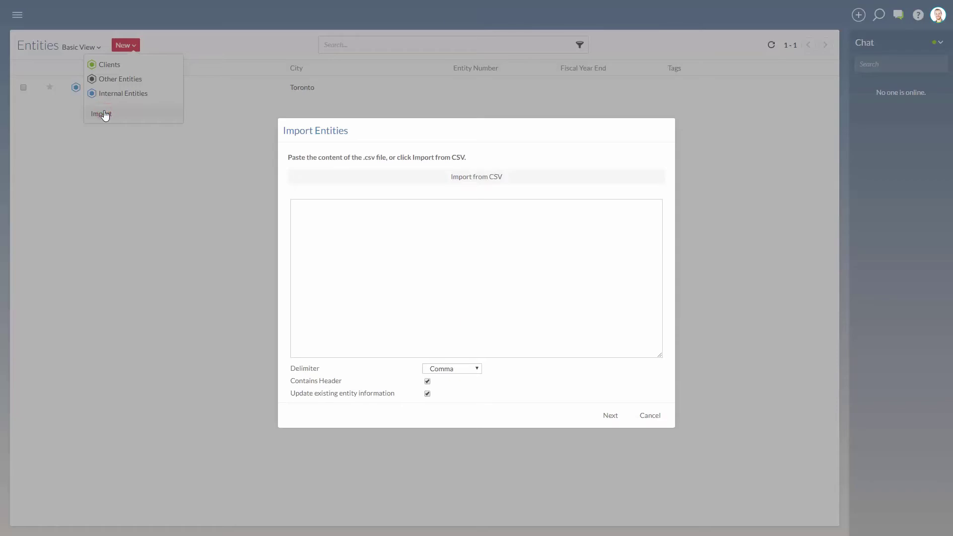
click(345, 214)
text(Name, Location, Entity No., Start Date, Fiscal Year End, Tags Chockablock Industries, Toronto, 4829, 09 Jul 2012, December, “Retail, Partnership” Superior Furniture, Toronto, 5937, 22 Aug 2010, December, Retail)
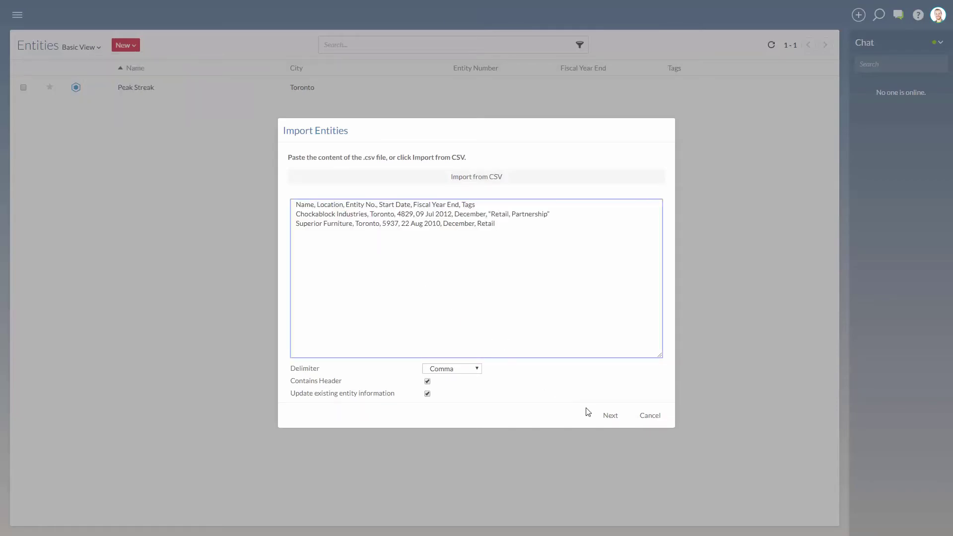
click(607, 415)
click(363, 180)
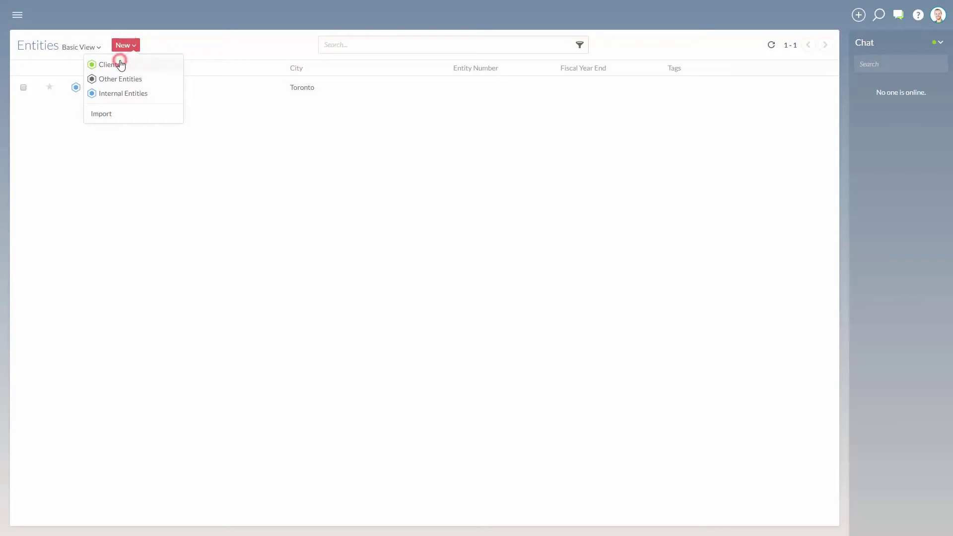
click(112, 64)
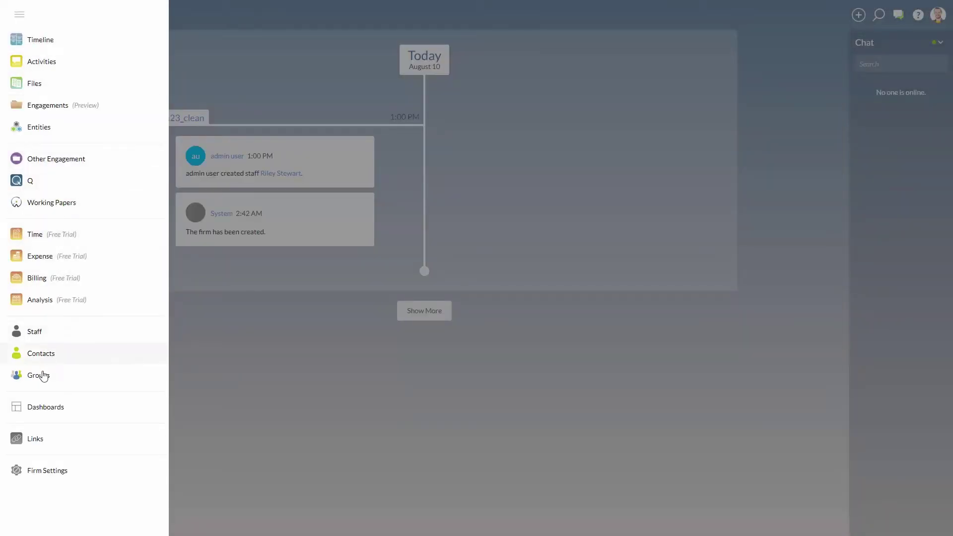
- Create a new staff group with the Firm Settings Admin and Staff Admin roles
click(42, 375)
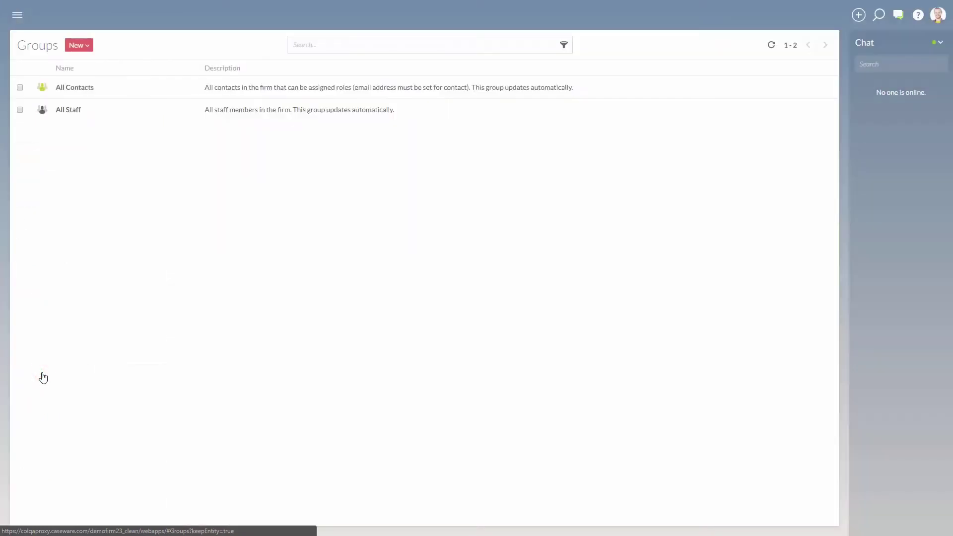
click(81, 46)
click(83, 65)
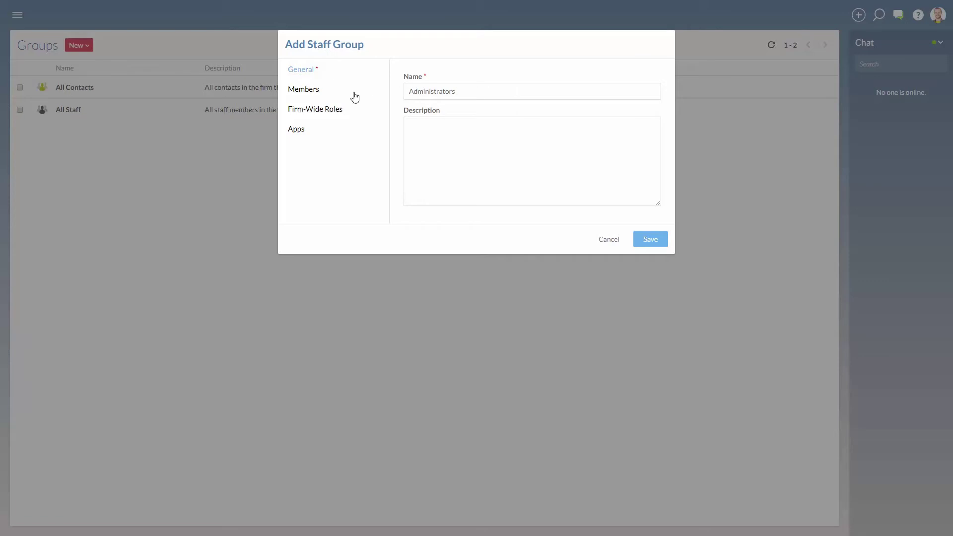
click(293, 109)
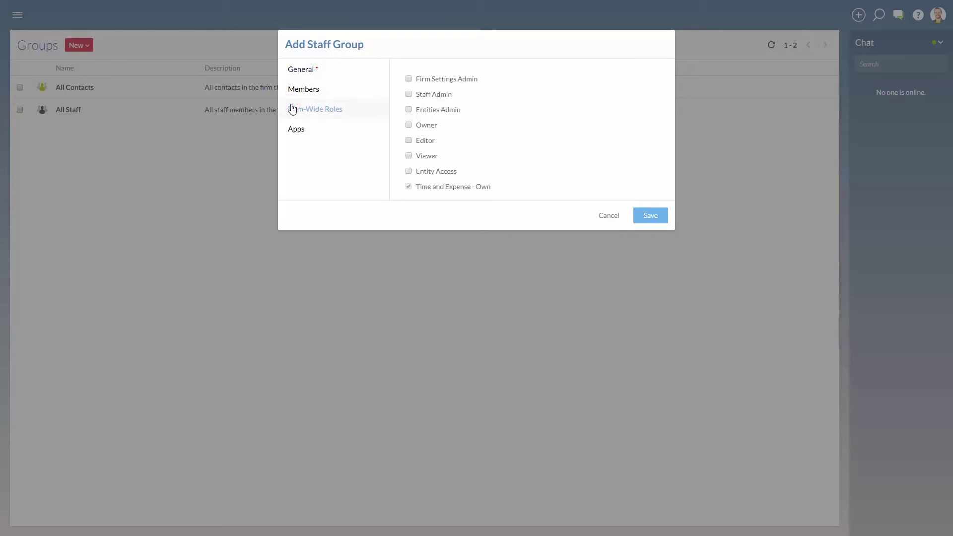
click(408, 78)
click(408, 94)
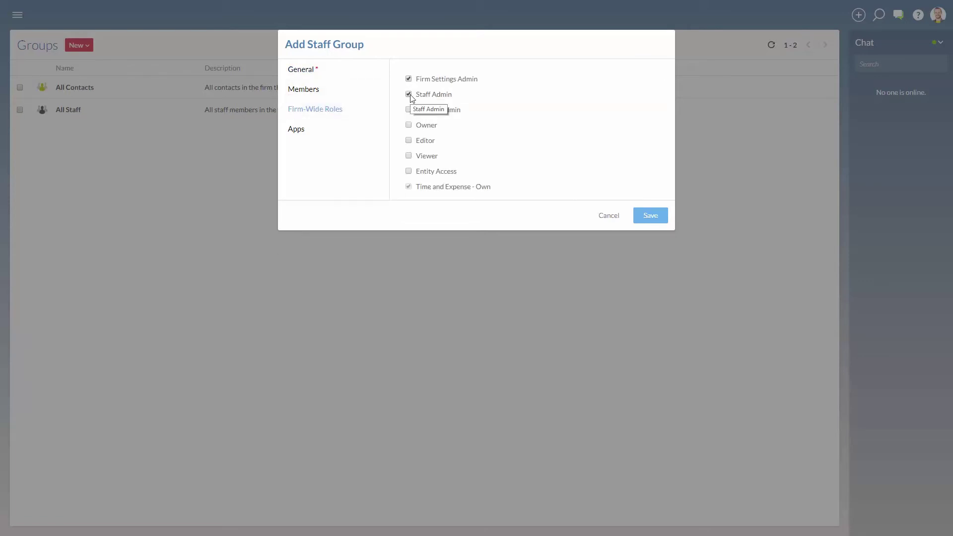
click(654, 216)
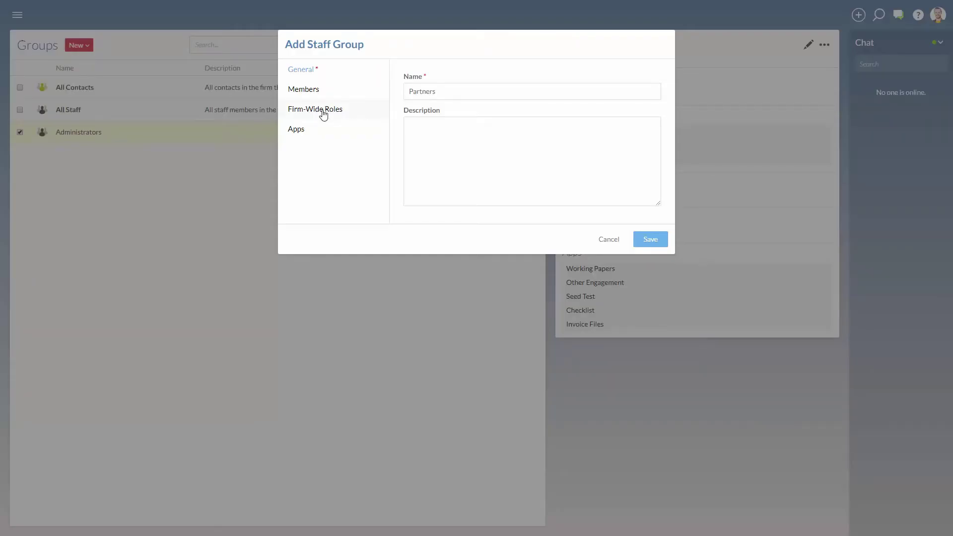
- Save the Partners group with its roles, then give another new group the Editor role
click(323, 112)
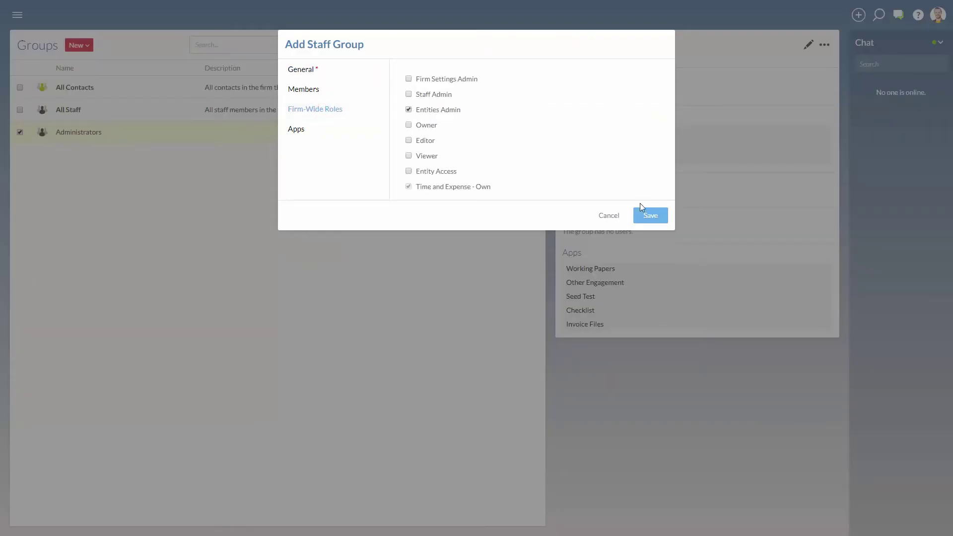
click(654, 218)
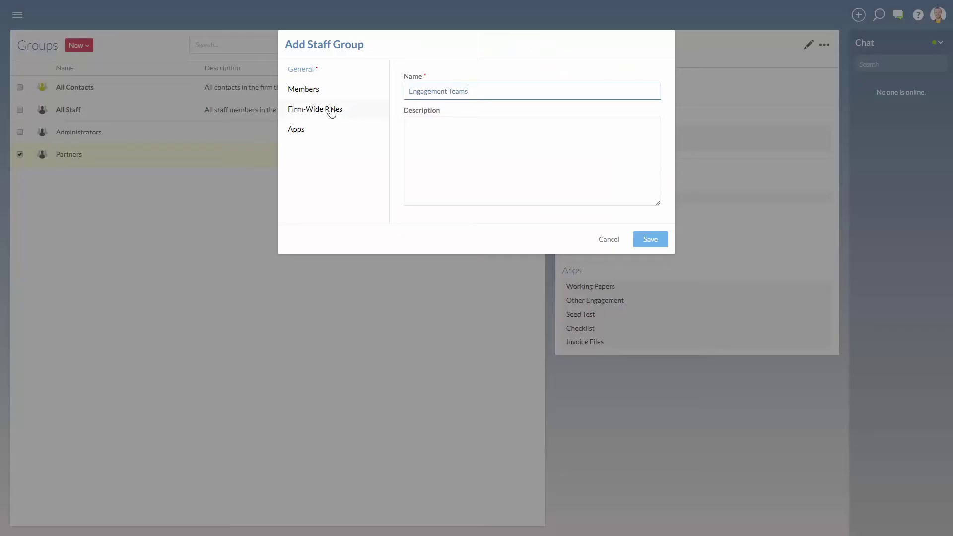
click(331, 112)
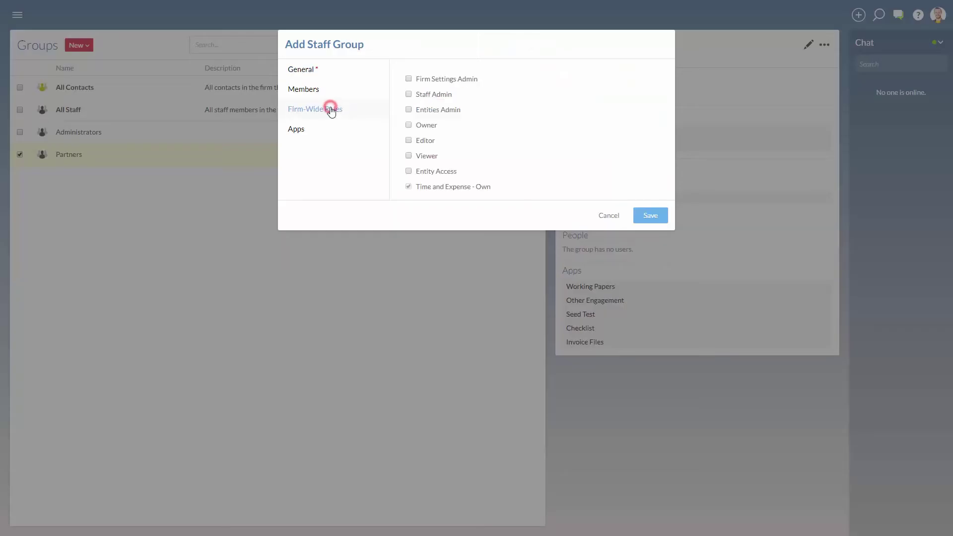
click(409, 141)
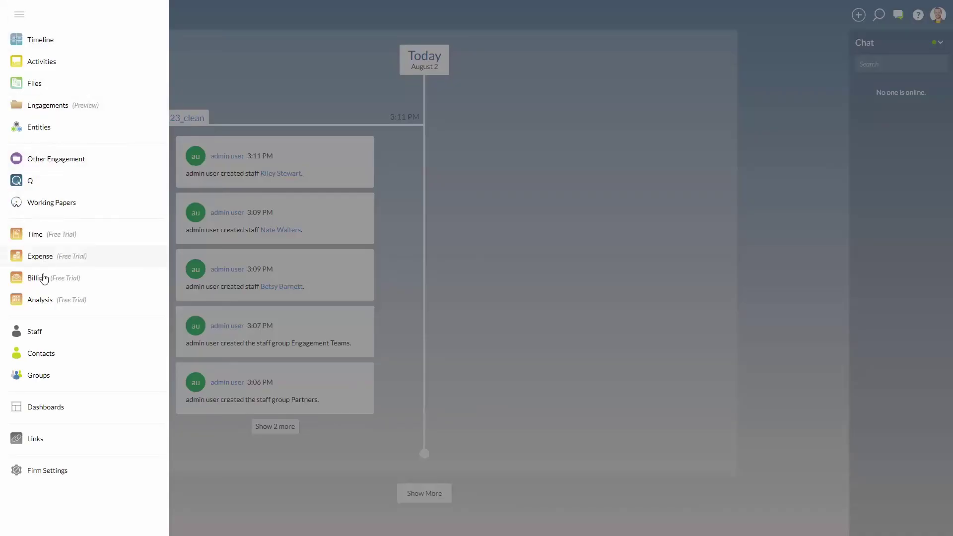
click(34, 331)
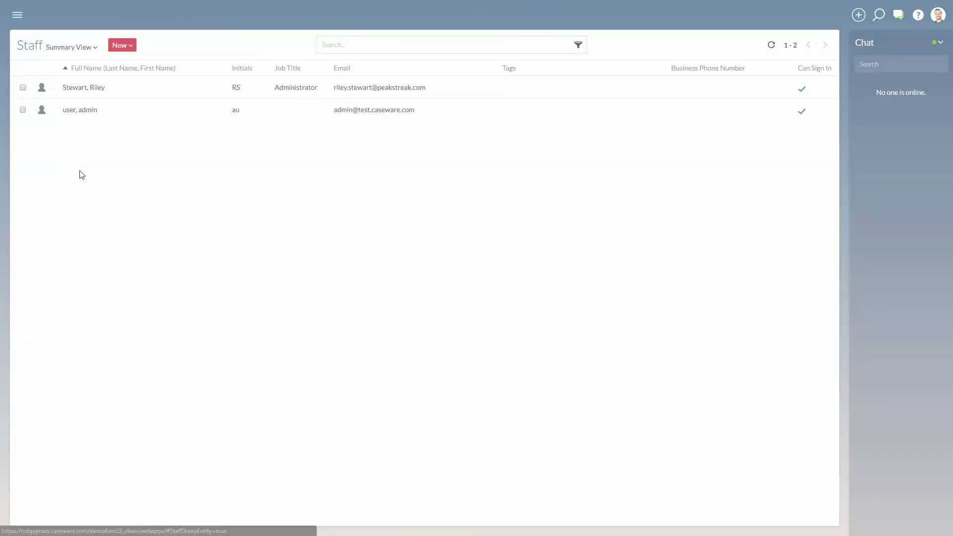
click(119, 45)
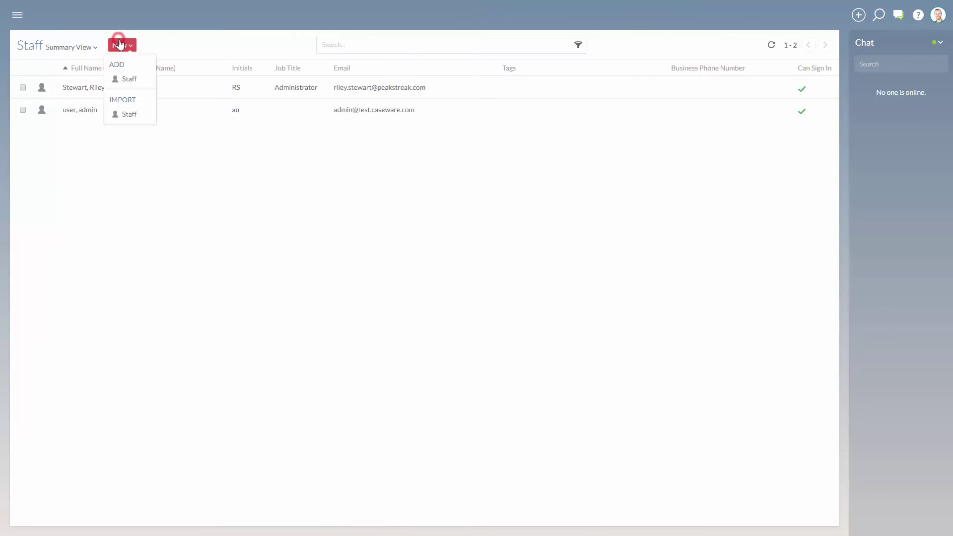
click(131, 79)
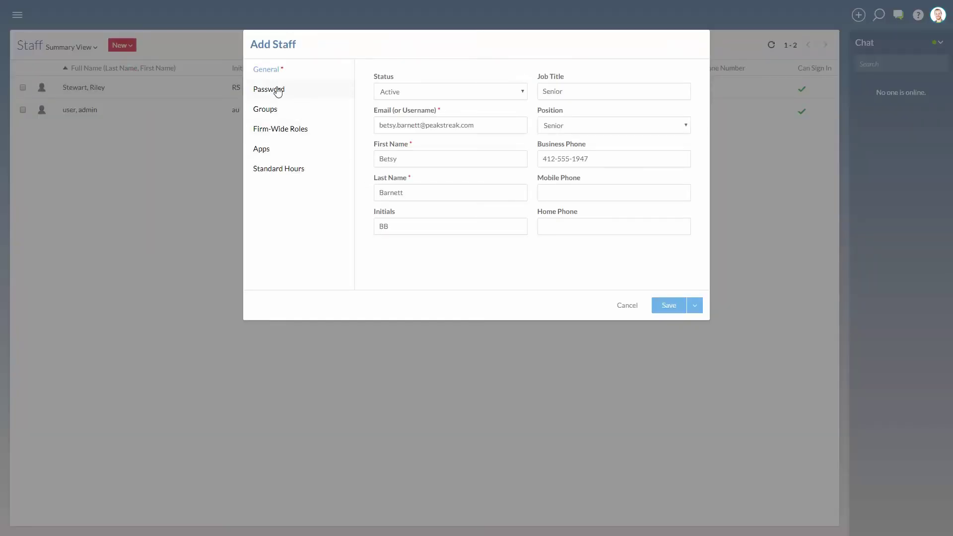
click(277, 90)
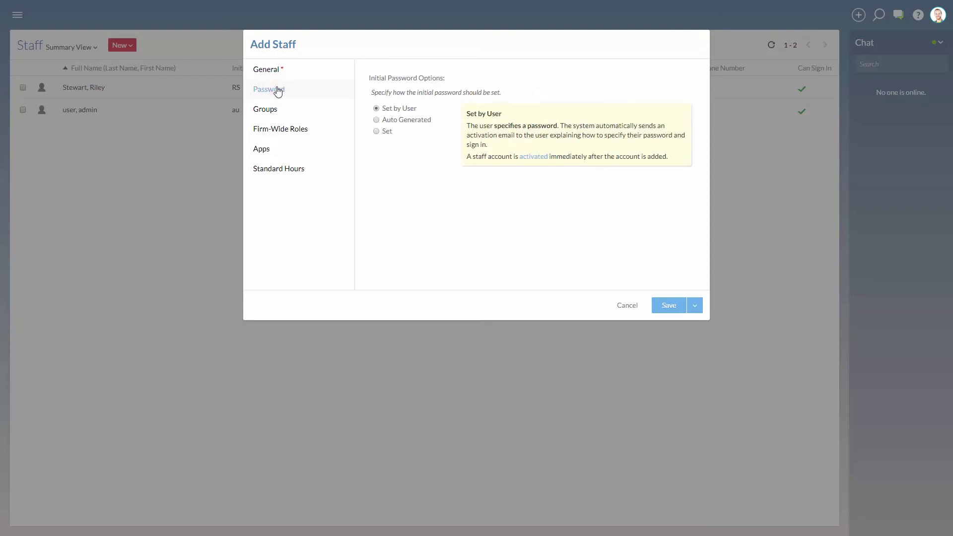
click(274, 109)
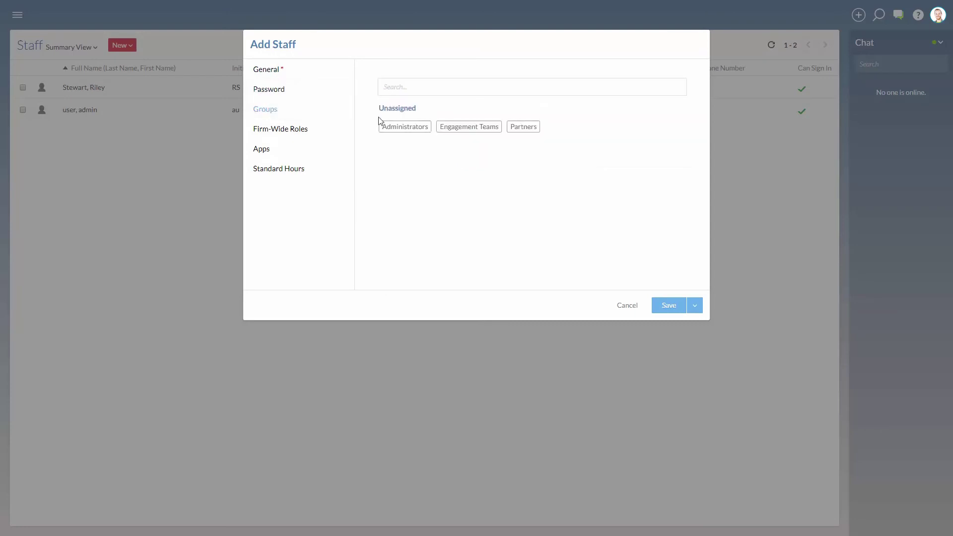
click(450, 128)
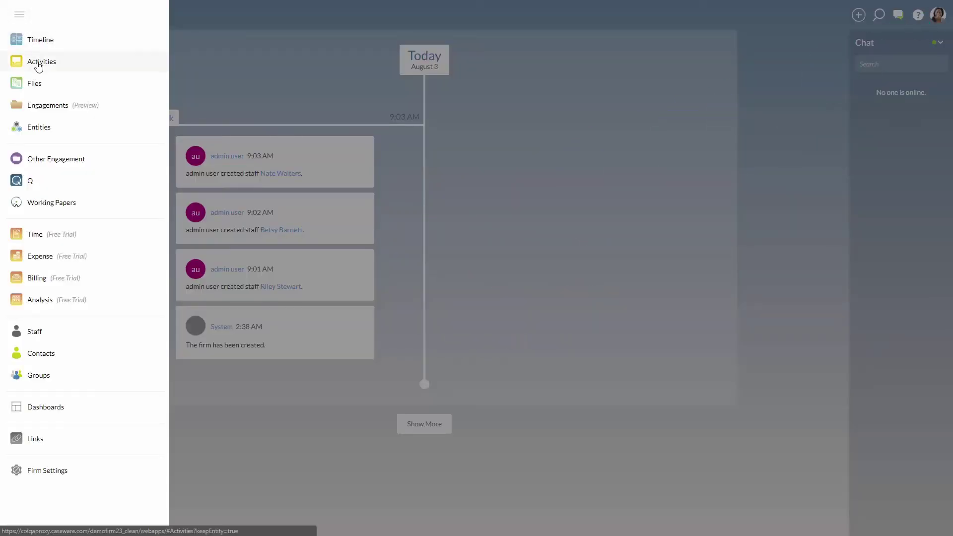
click(38, 63)
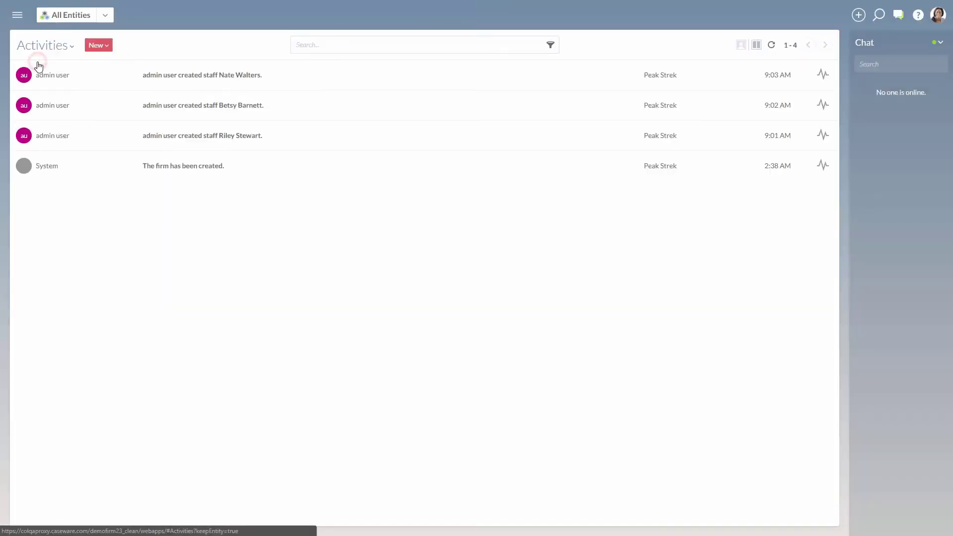
click(99, 45)
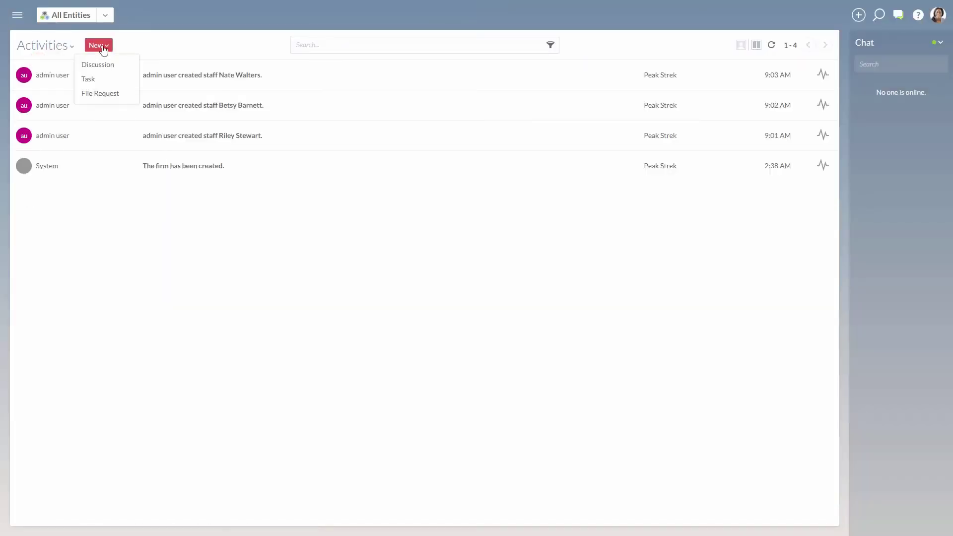
click(100, 79)
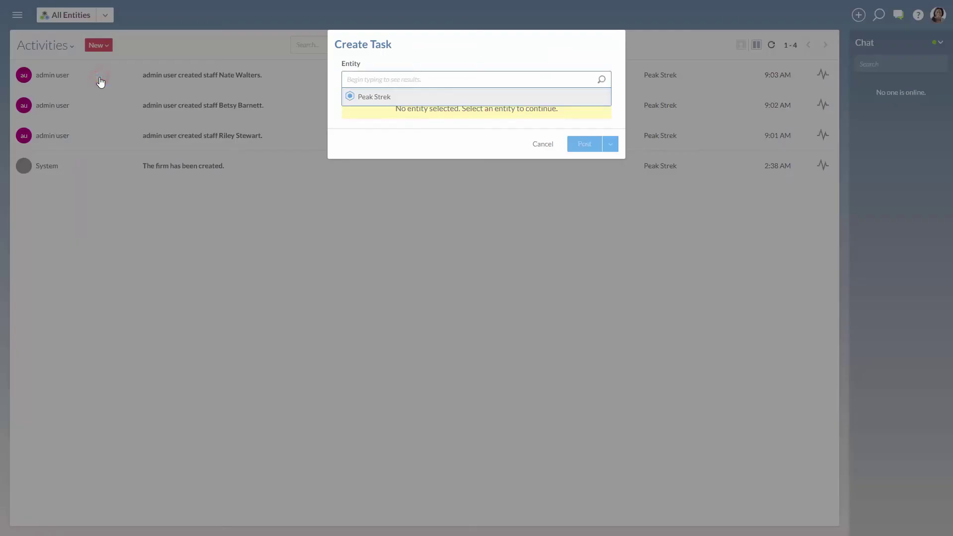
click(375, 99)
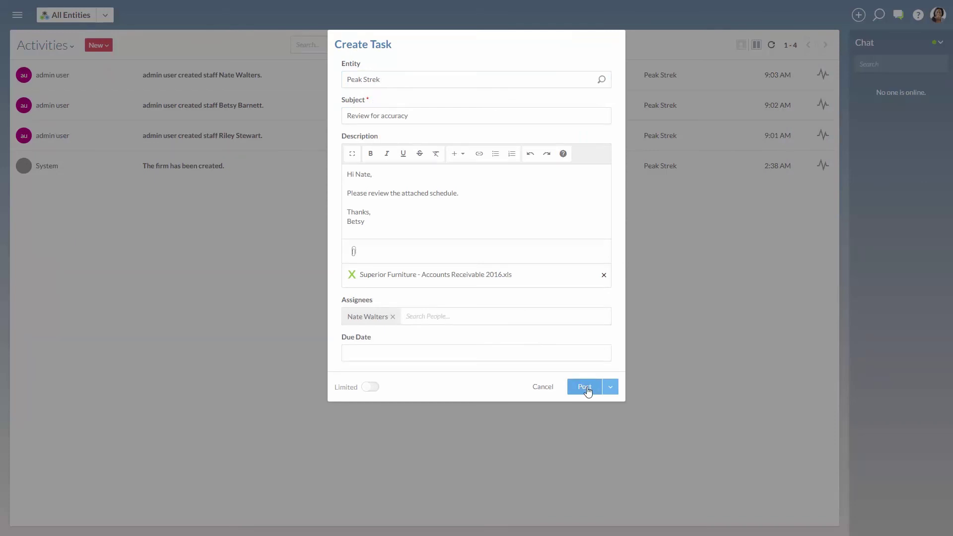
click(587, 390)
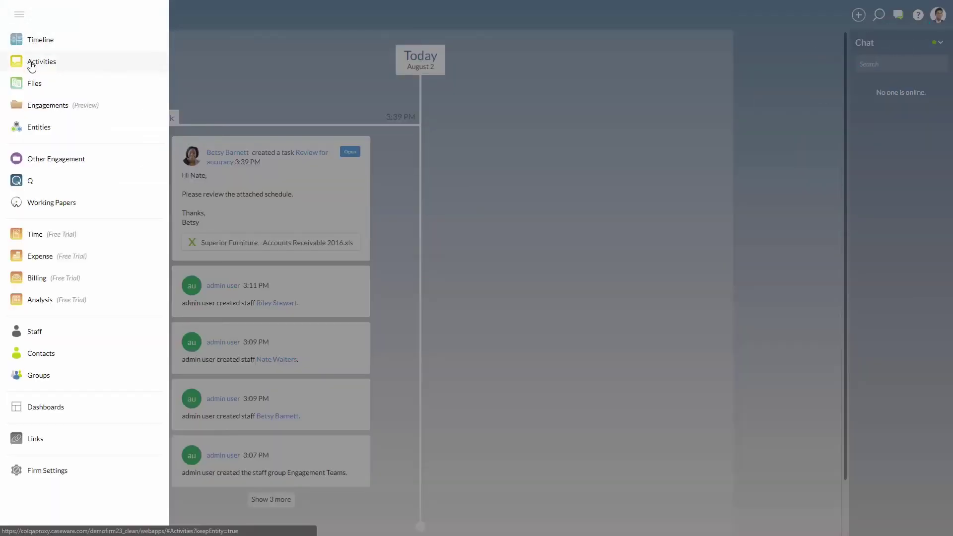
click(31, 65)
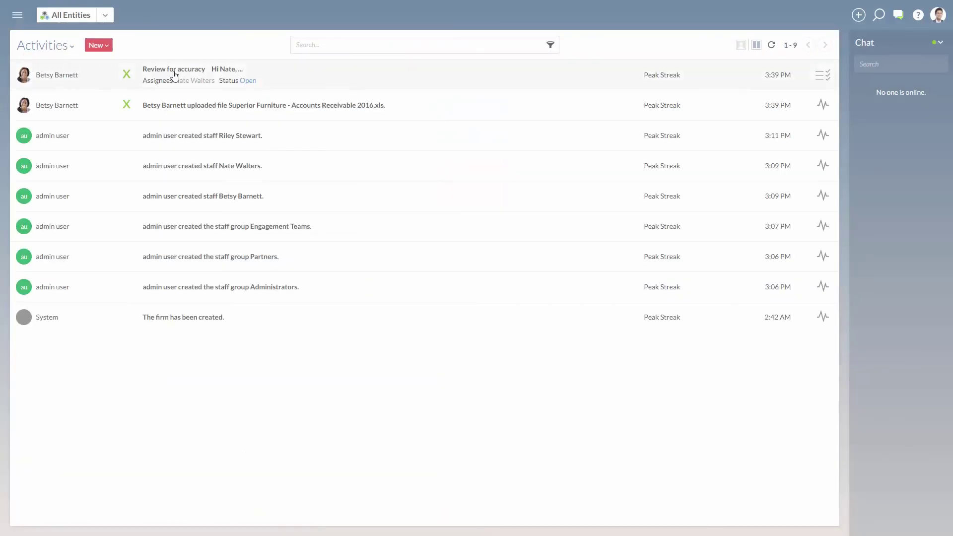
click(176, 74)
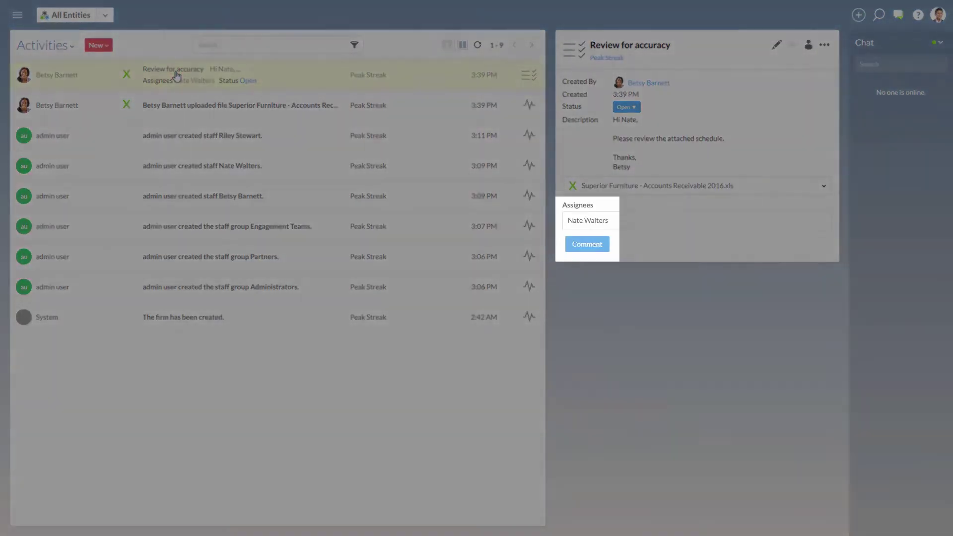